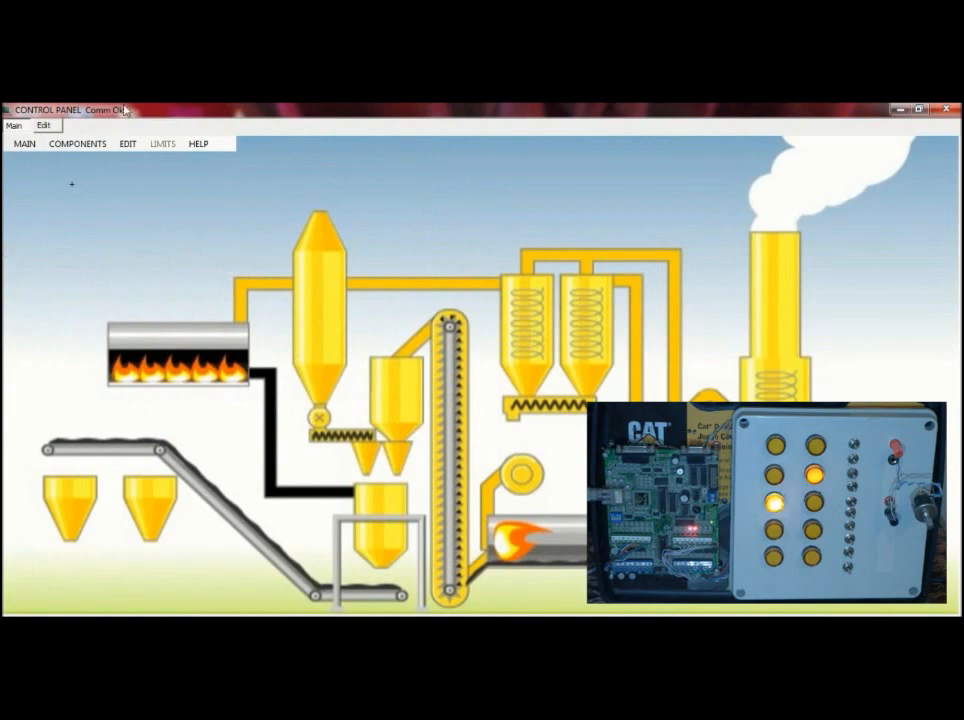
- Place a digital I/O component in the sky above the furnace and set its text to "Input 1 High"
left_click(53, 148)
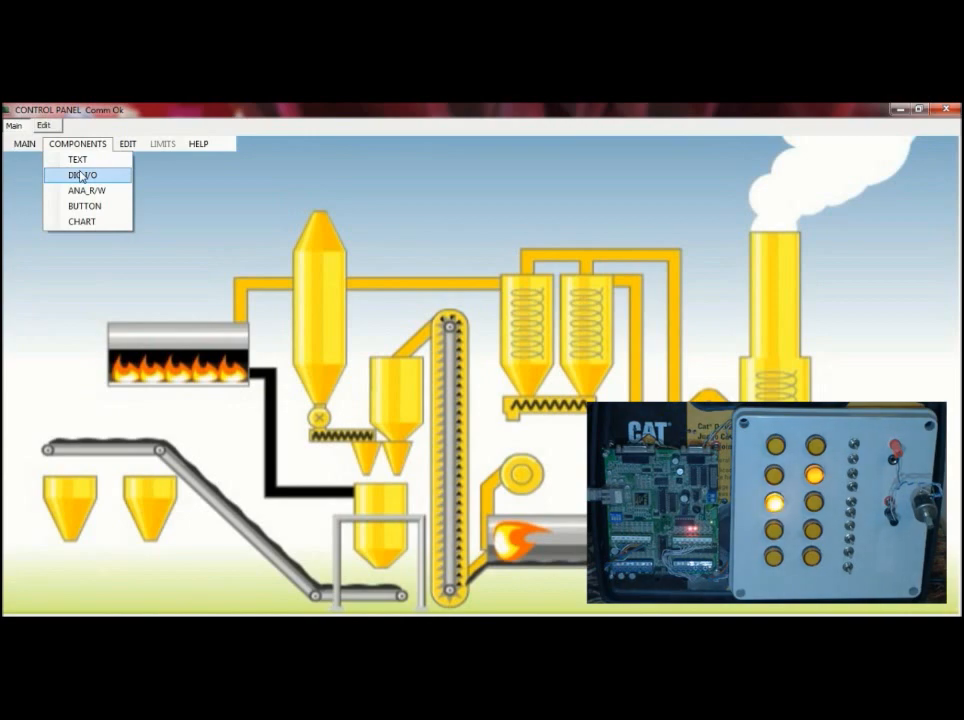
left_click(82, 177)
left_click(55, 219)
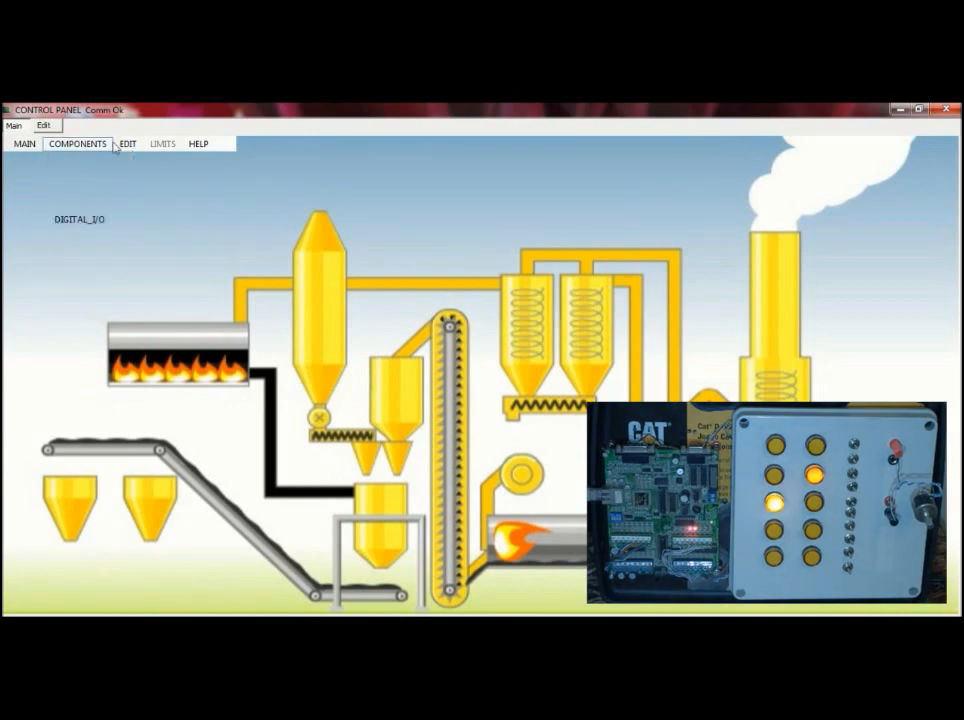
left_click(78, 143)
mouse_move(128, 143)
mouse_move(166, 163)
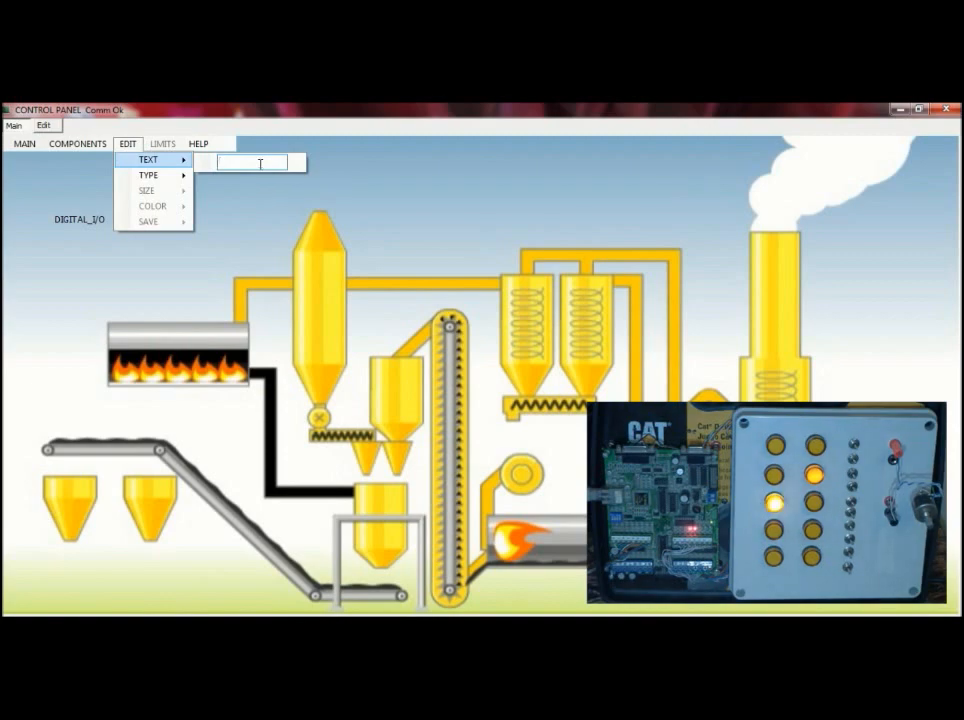
type("Input 1 High")
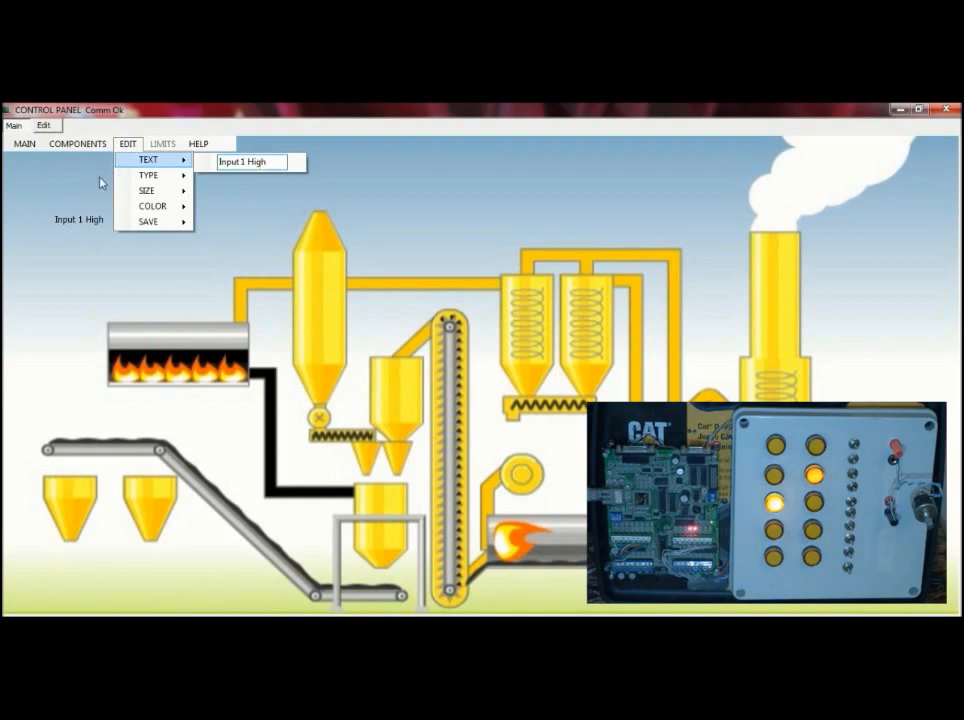
- Configure the "Input 1 High" component as a high-level input assigned to 1, with text size 18
mouse_move(262, 184)
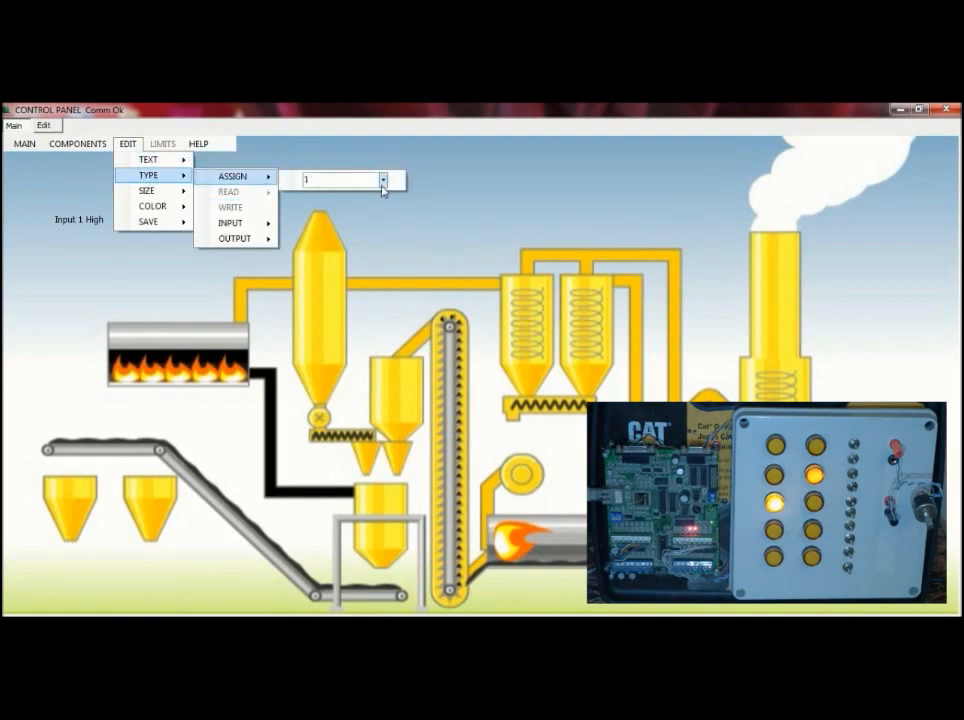
left_click(300, 224)
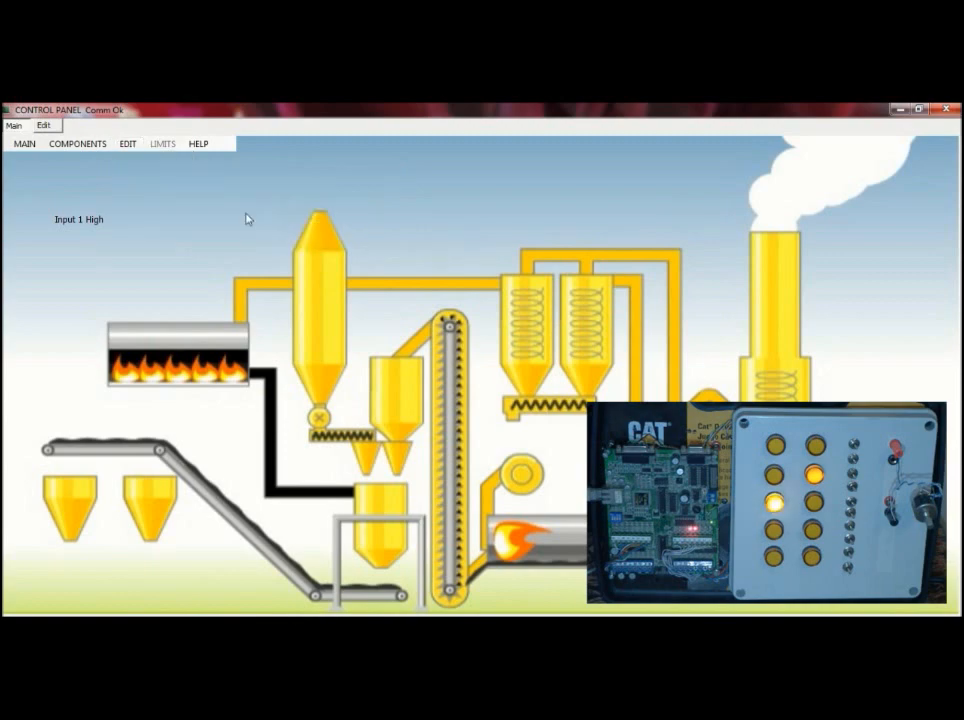
left_click(127, 144)
mouse_move(168, 190)
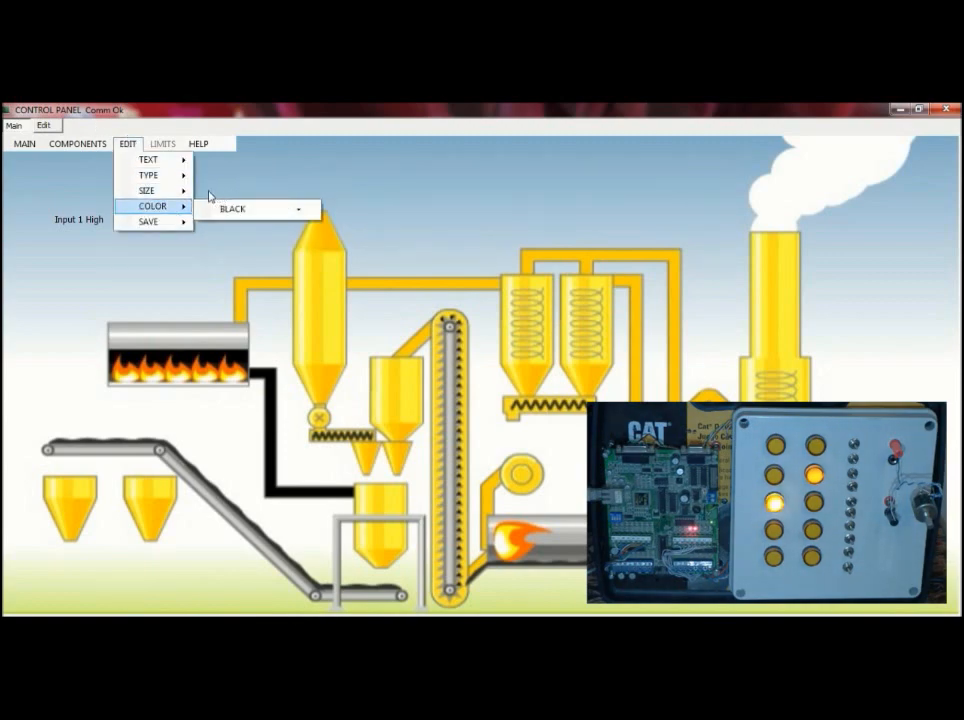
mouse_move(200, 191)
left_click(298, 193)
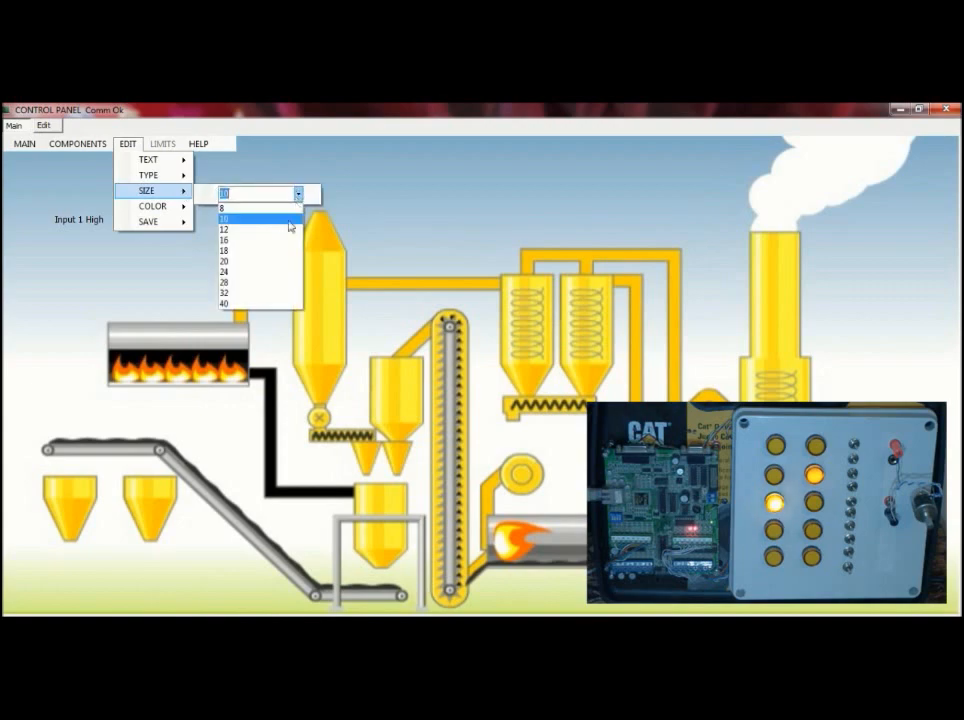
left_click(262, 250)
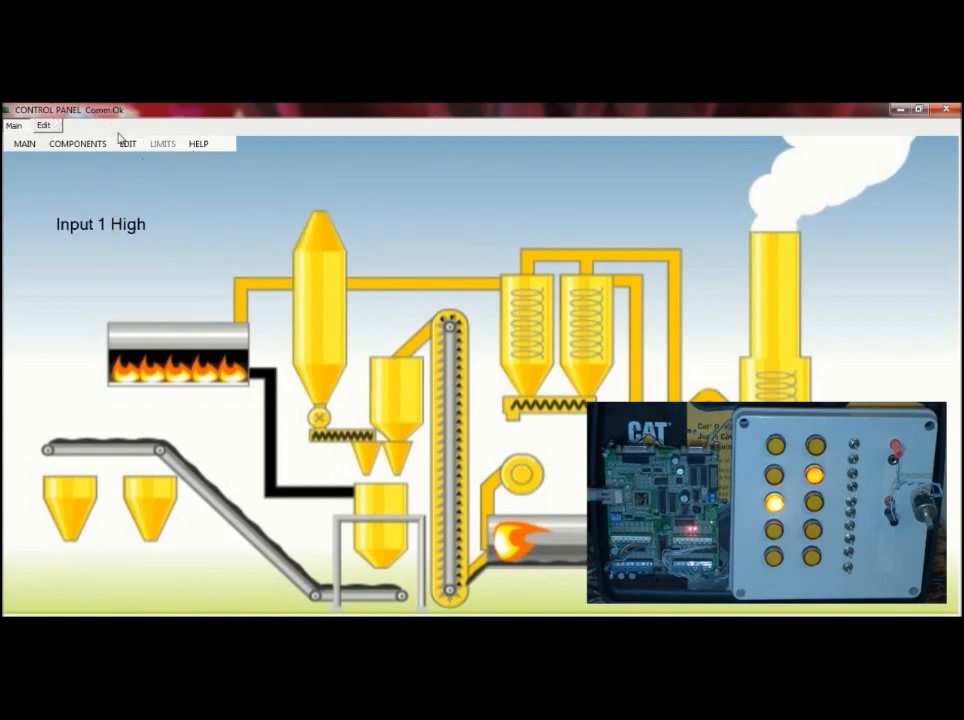
- Save the "Input 1 High" component and dismiss the confirmation
left_click(127, 144)
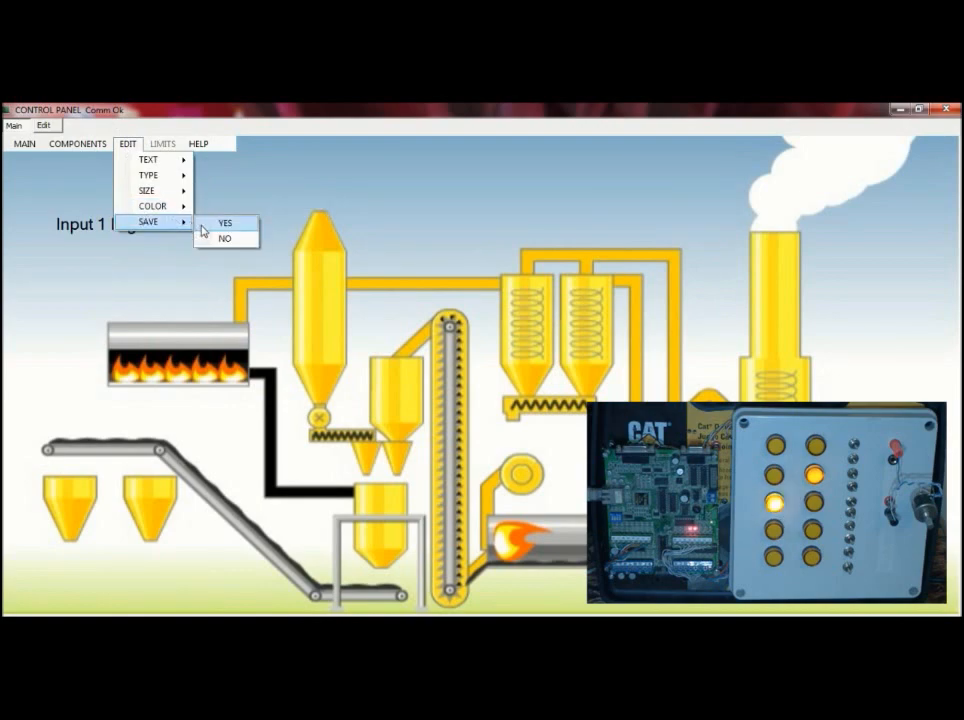
left_click(223, 223)
left_click(496, 408)
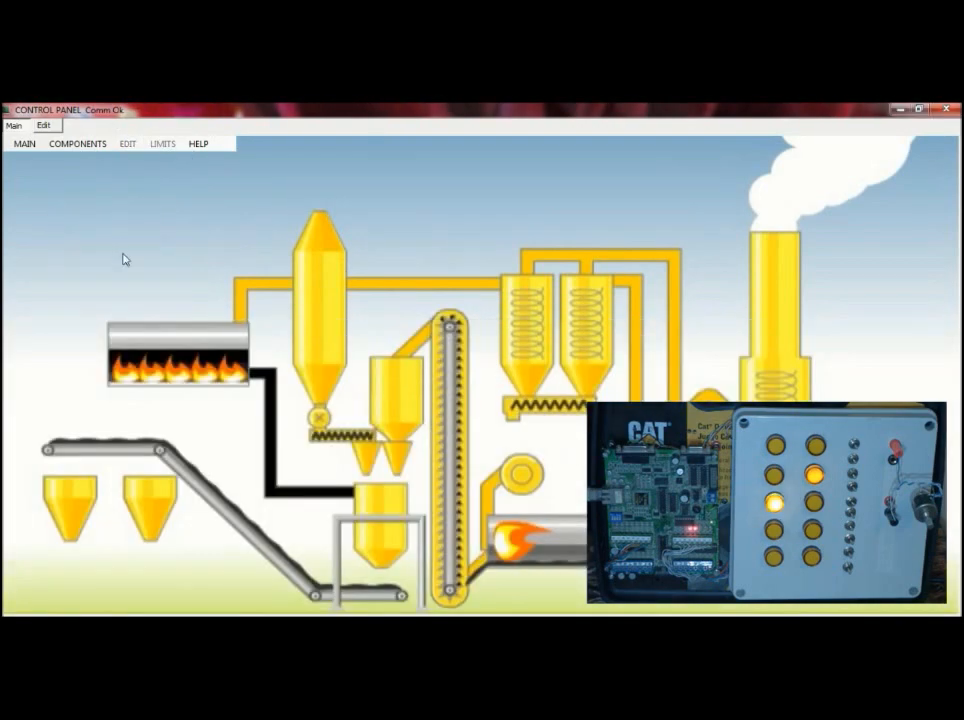
- Place a second digital I/O component just above the furnace
left_click(36, 146)
mouse_move(49, 151)
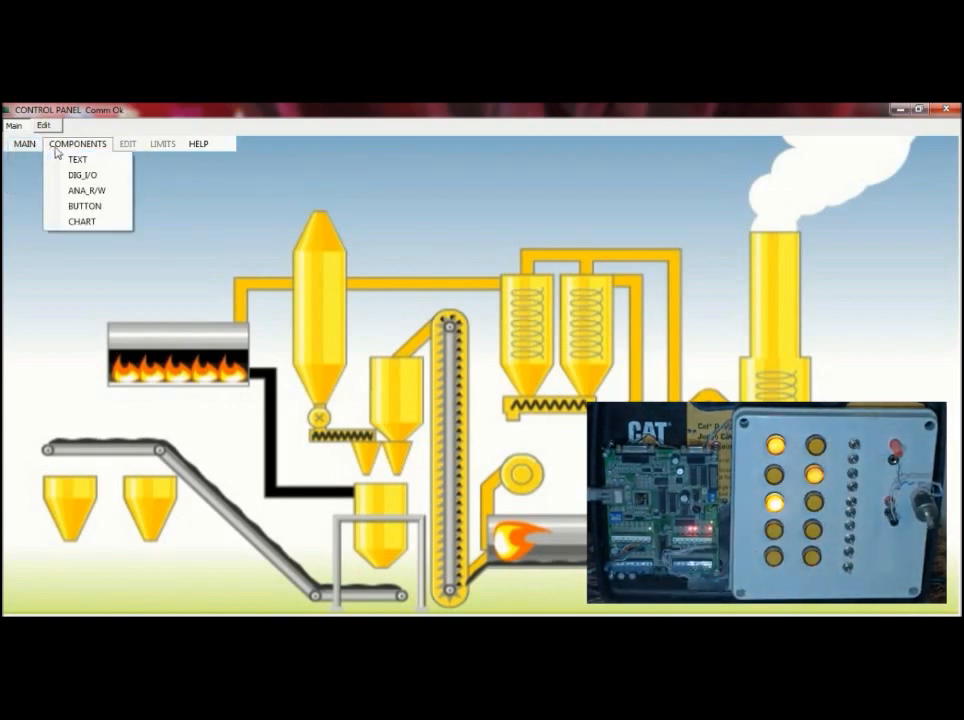
left_click(100, 177)
left_click(70, 300)
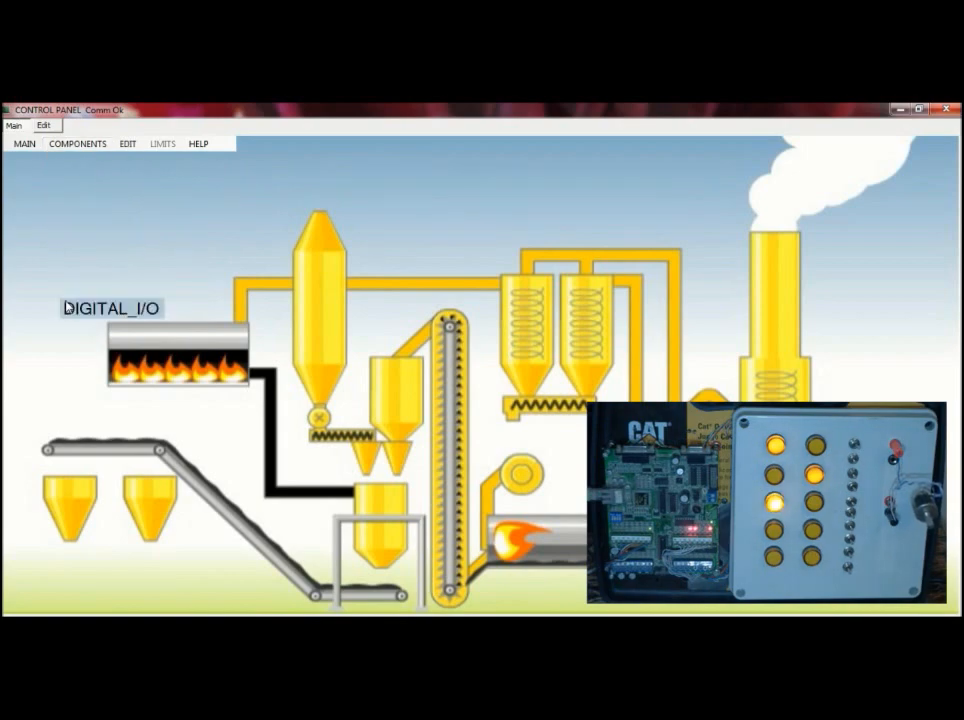
left_click(67, 287)
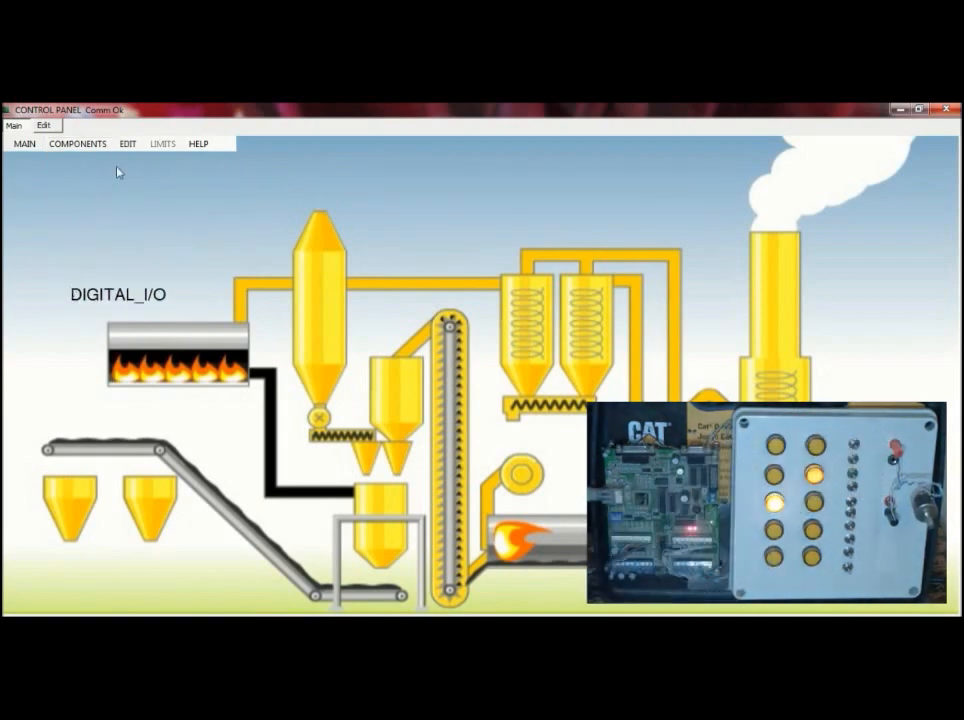
- Set the text of the new digital component to "Output 1 Low"
left_click(126, 146)
mouse_move(150, 160)
left_click(237, 161)
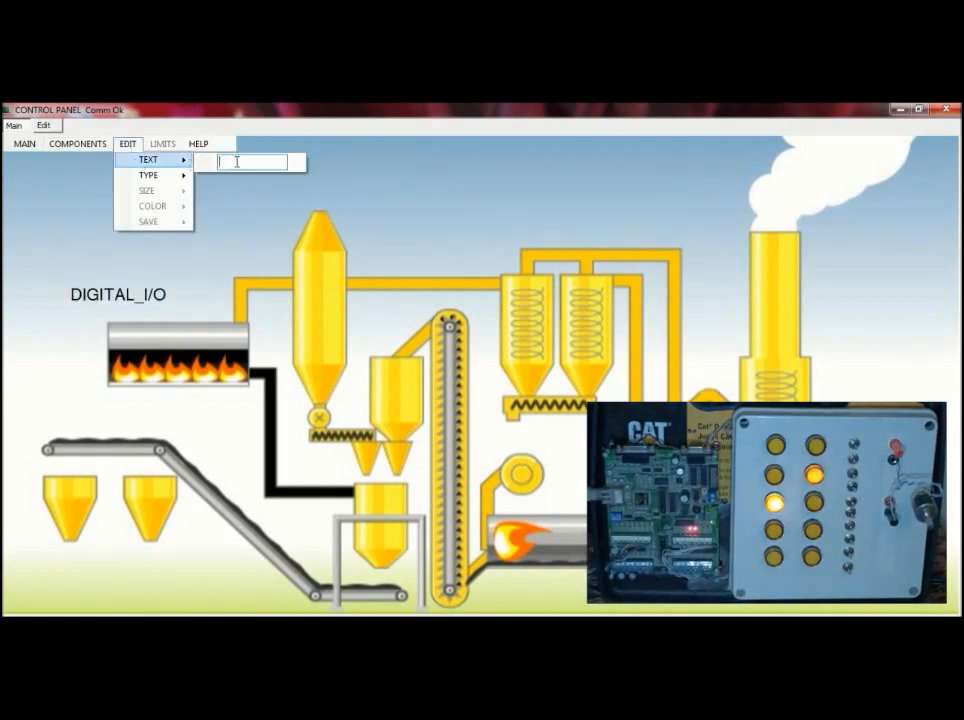
type("Output 1 Low")
key("Return")
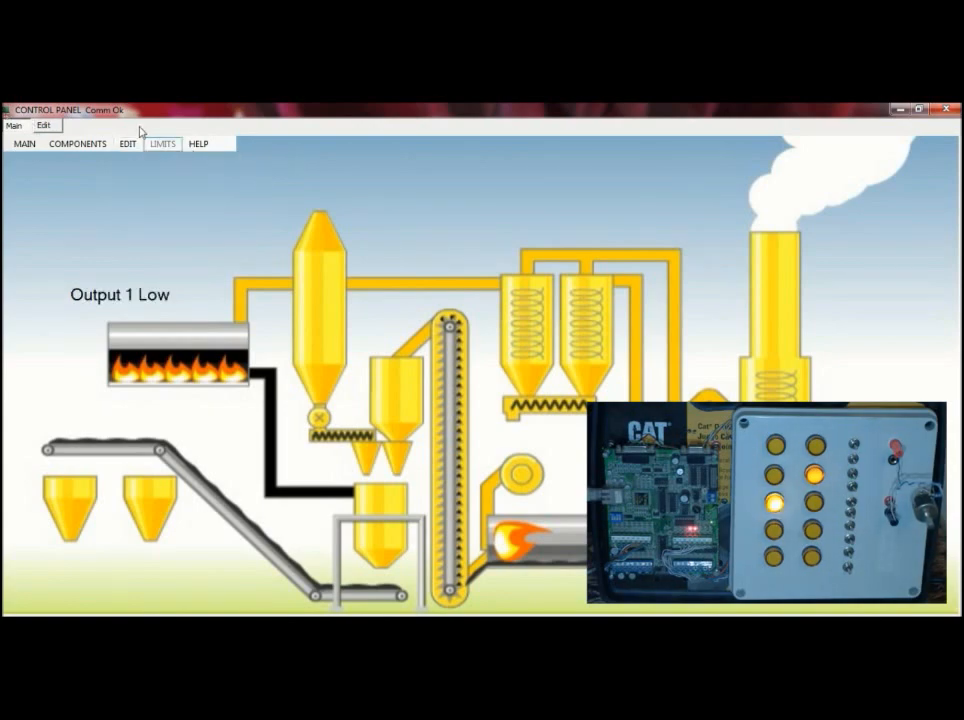
- Configure the "Output 1 Low" component as a low output assigned to 1
left_click(127, 144)
mouse_move(145, 177)
mouse_move(258, 180)
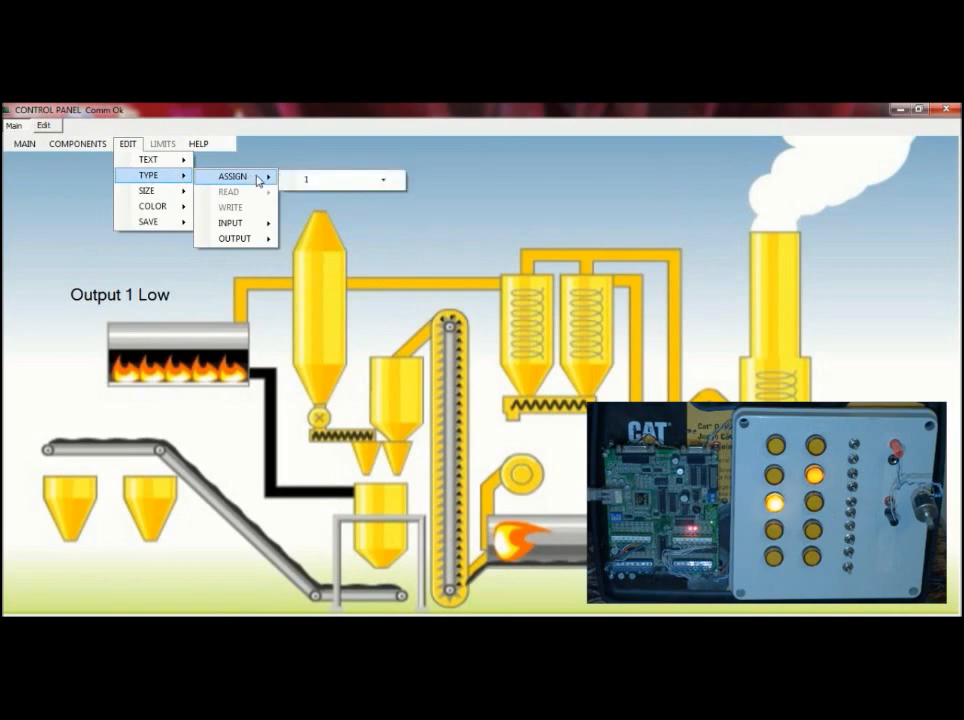
mouse_move(251, 241)
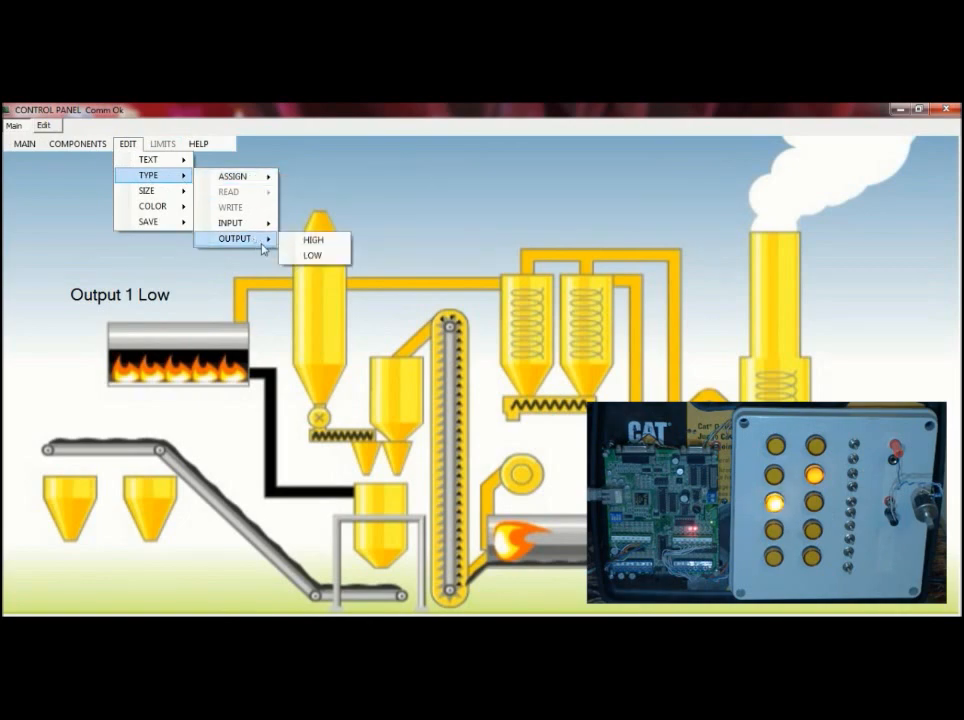
left_click(310, 256)
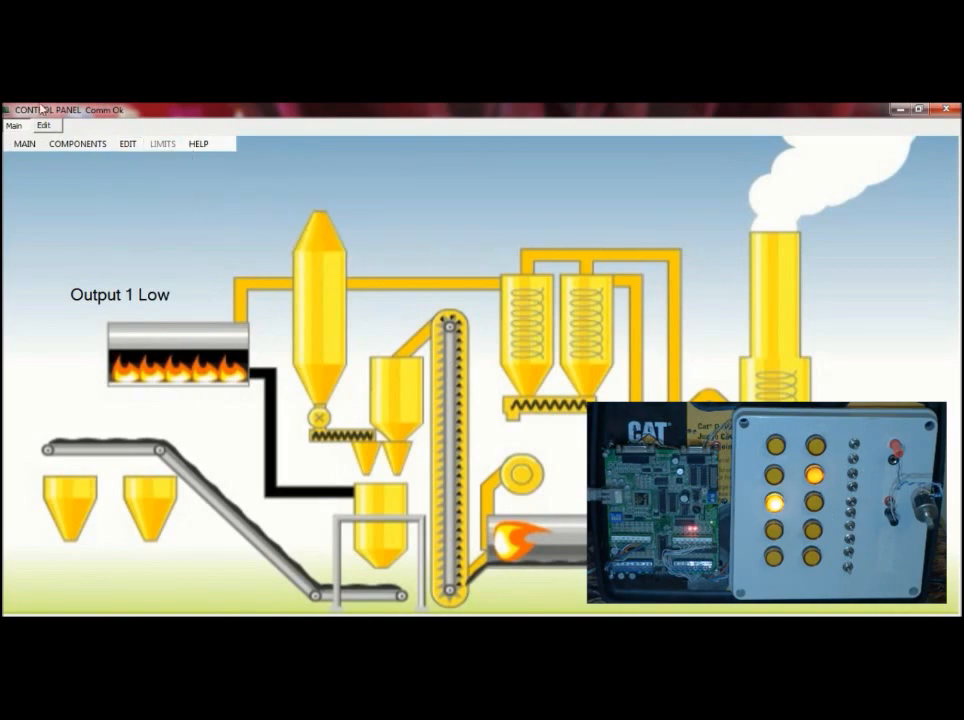
- Save the "Output 1 Low" component and dismiss the confirmation
left_click(128, 144)
mouse_move(176, 225)
left_click(225, 223)
left_click(521, 412)
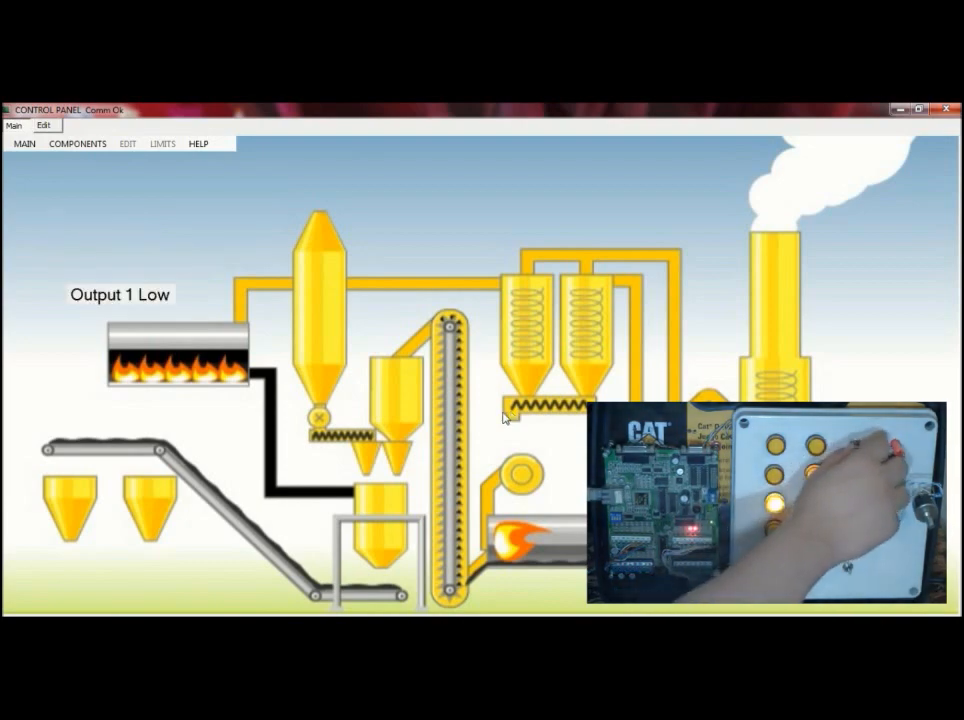
- Place an analog R/W component beside the tall silo's peak and configure it as a No_Save read assigned to 1, in white
left_click(90, 146)
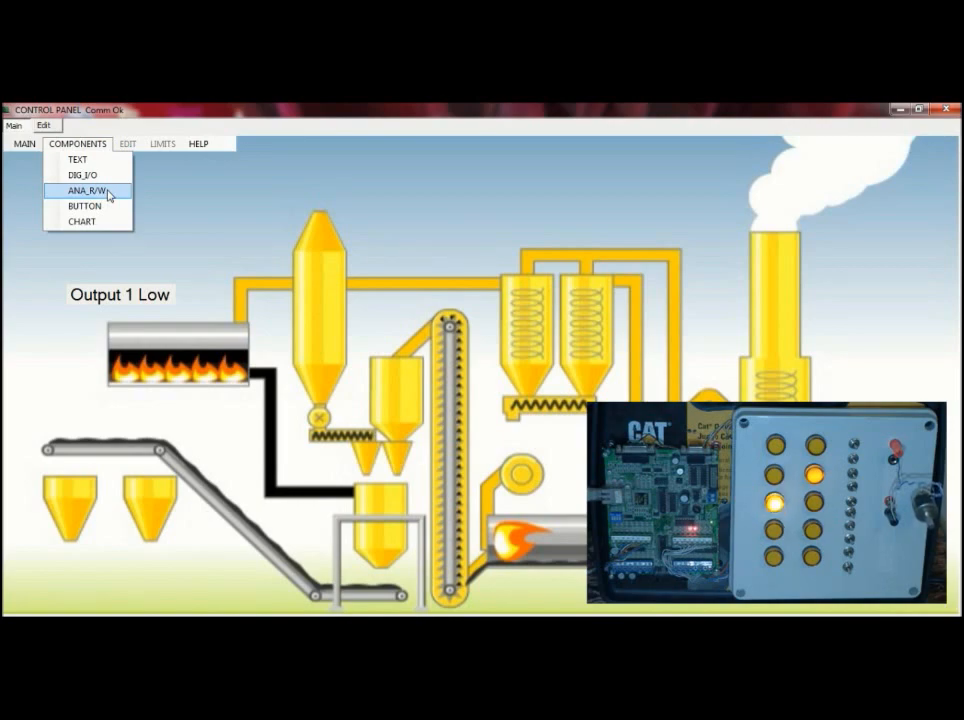
left_click(108, 193)
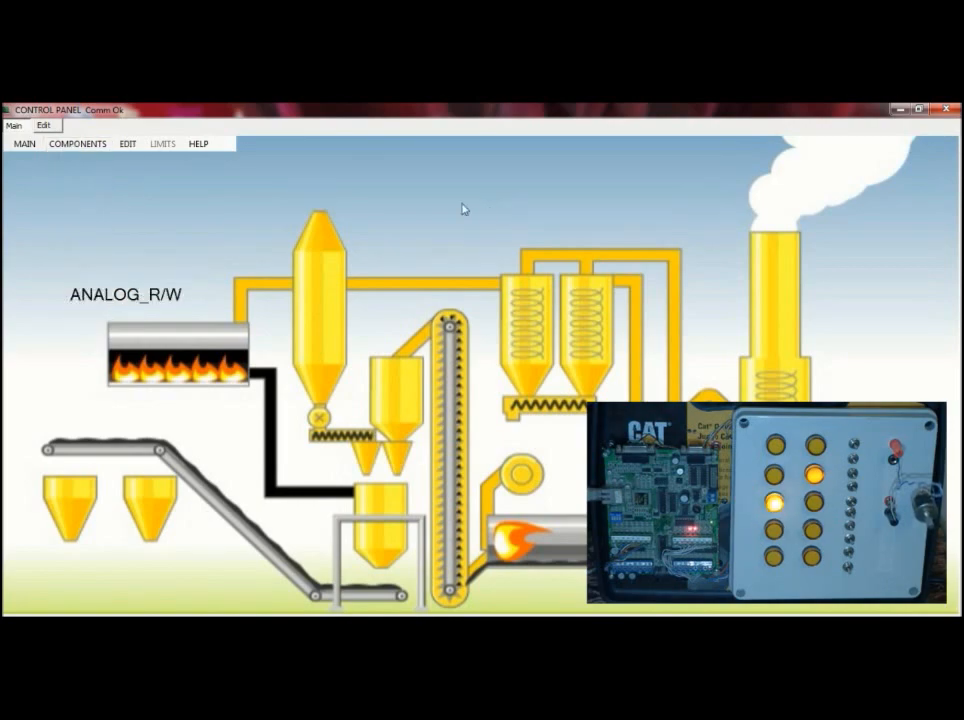
left_click(128, 144)
mouse_move(158, 180)
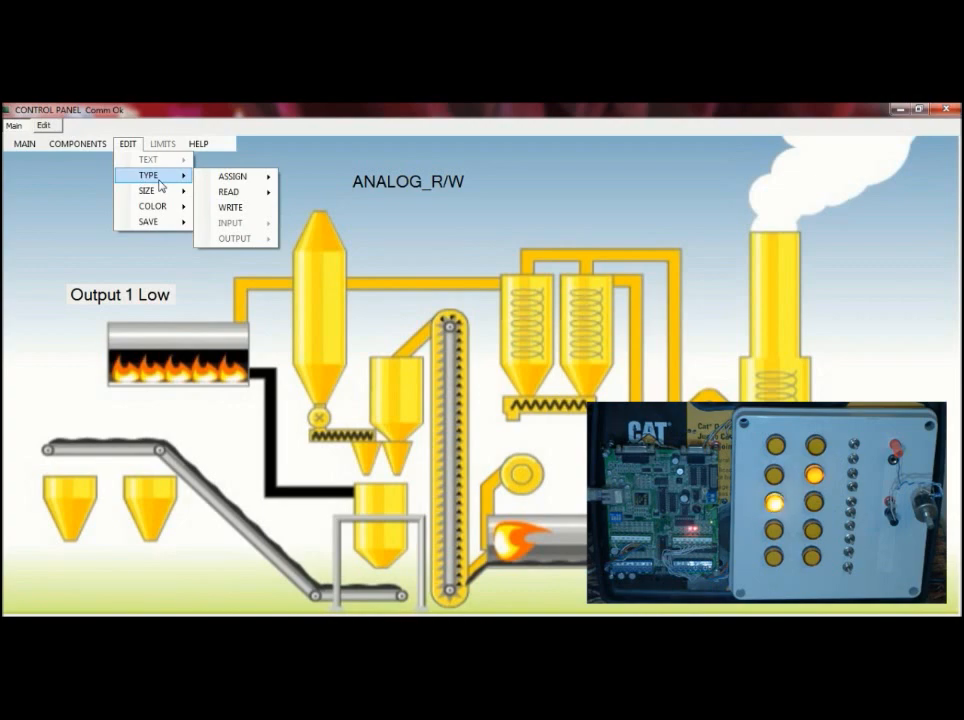
mouse_move(239, 178)
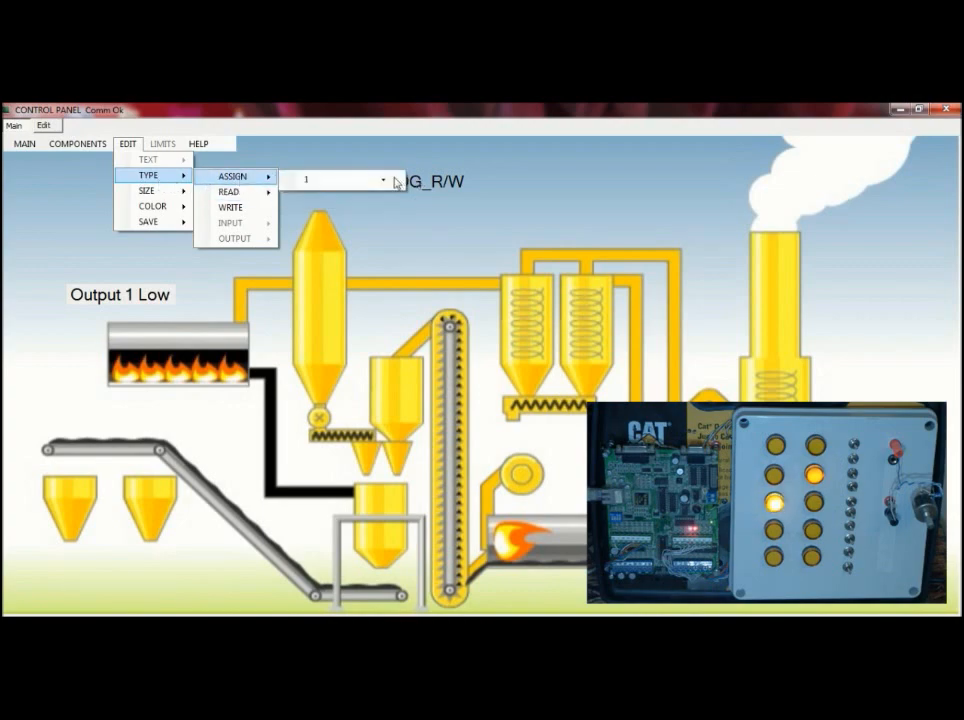
left_click(383, 181)
left_click(368, 179)
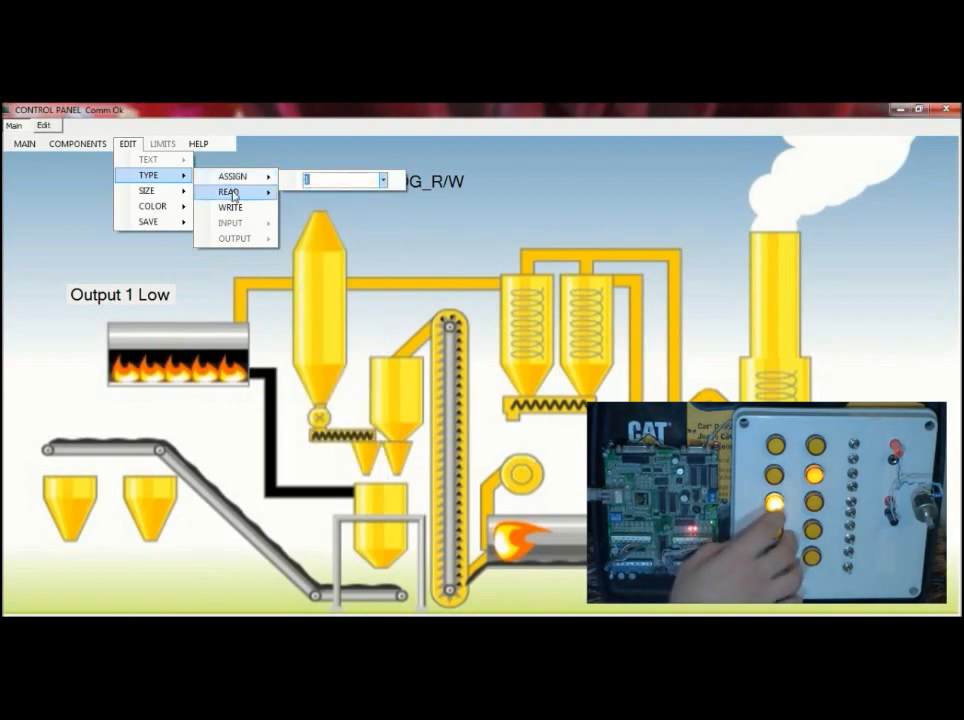
mouse_move(232, 192)
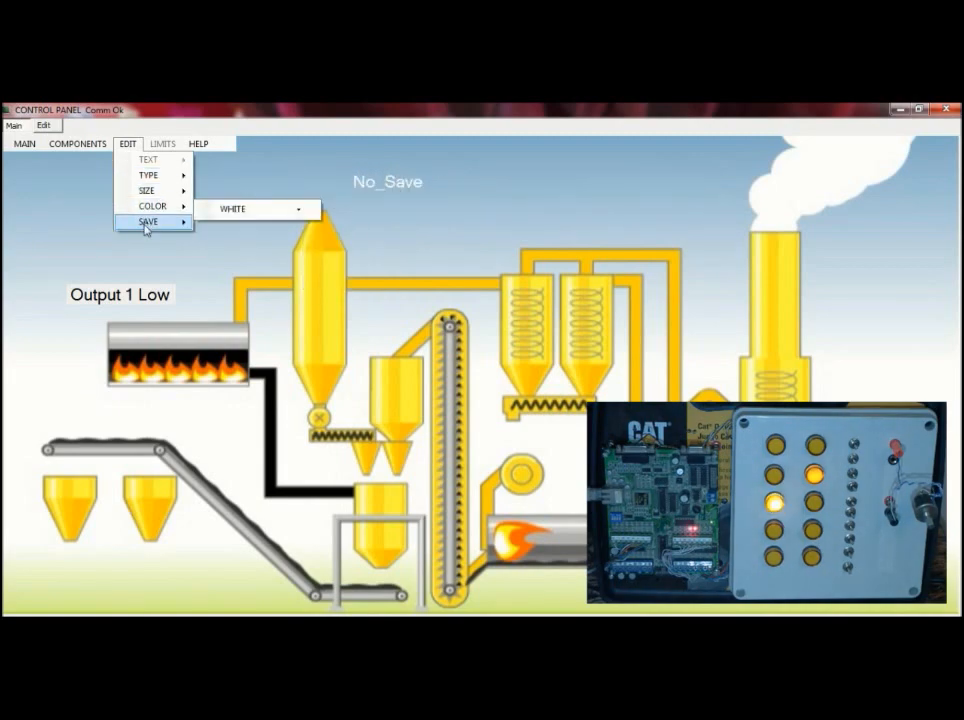
- Save the analog read component and dismiss the confirmation
mouse_move(146, 229)
left_click(202, 226)
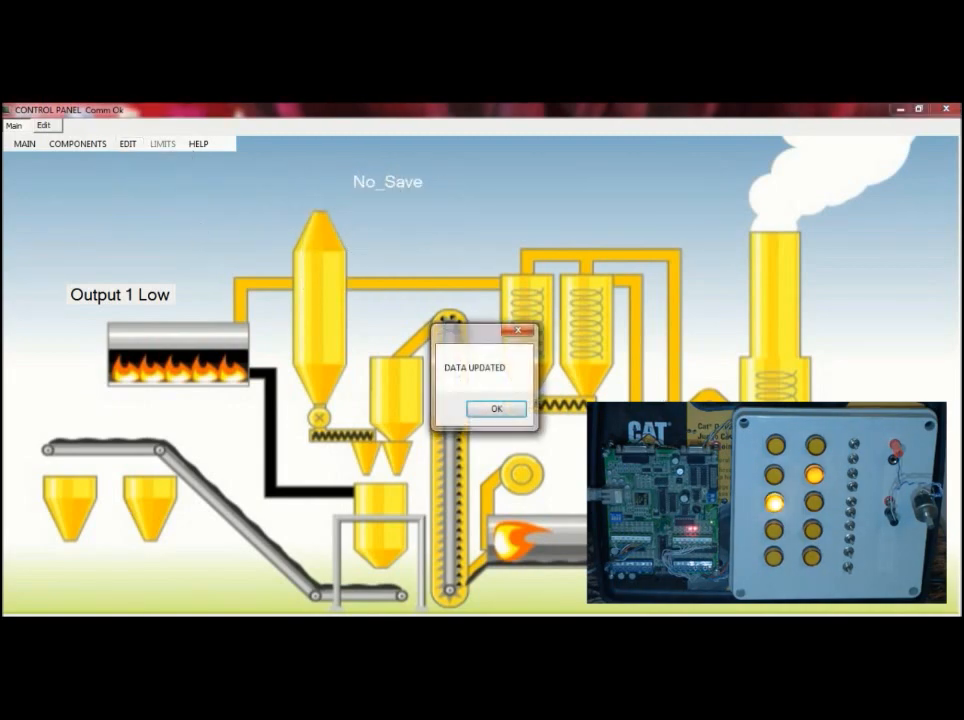
left_click(500, 409)
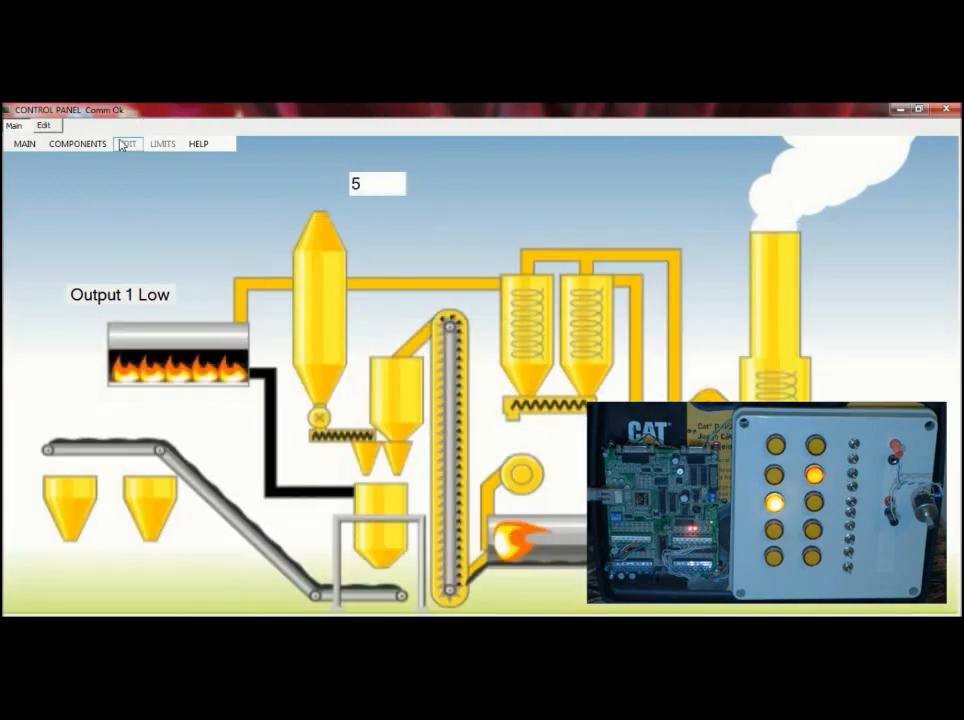
- Place another analog R/W component just below the analog reading and configure it as a write component assigned to 1
left_click(77, 144)
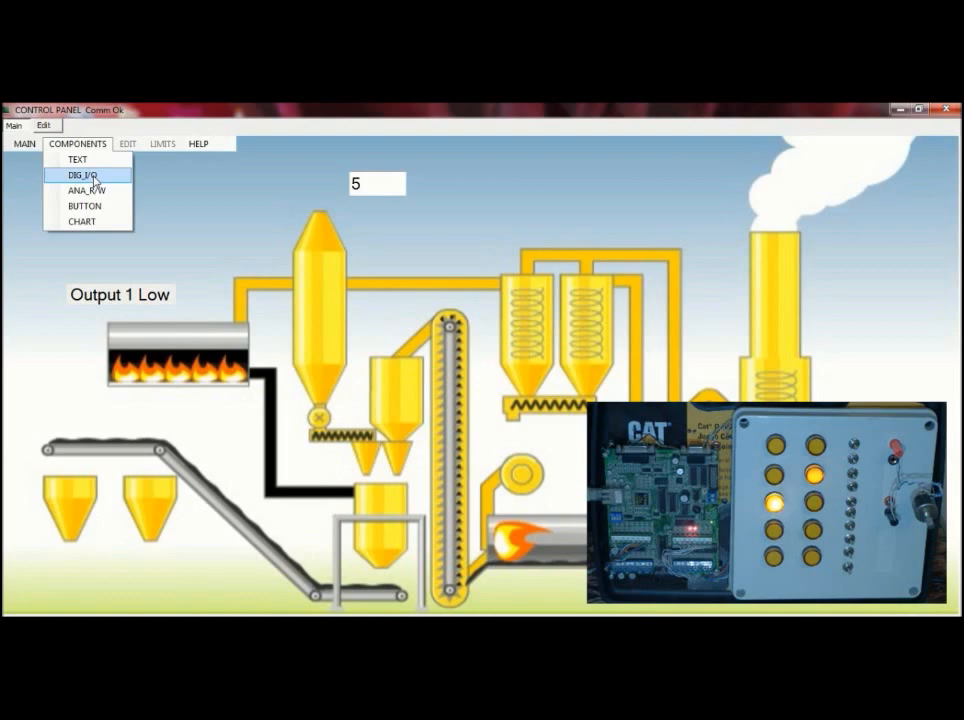
left_click(88, 190)
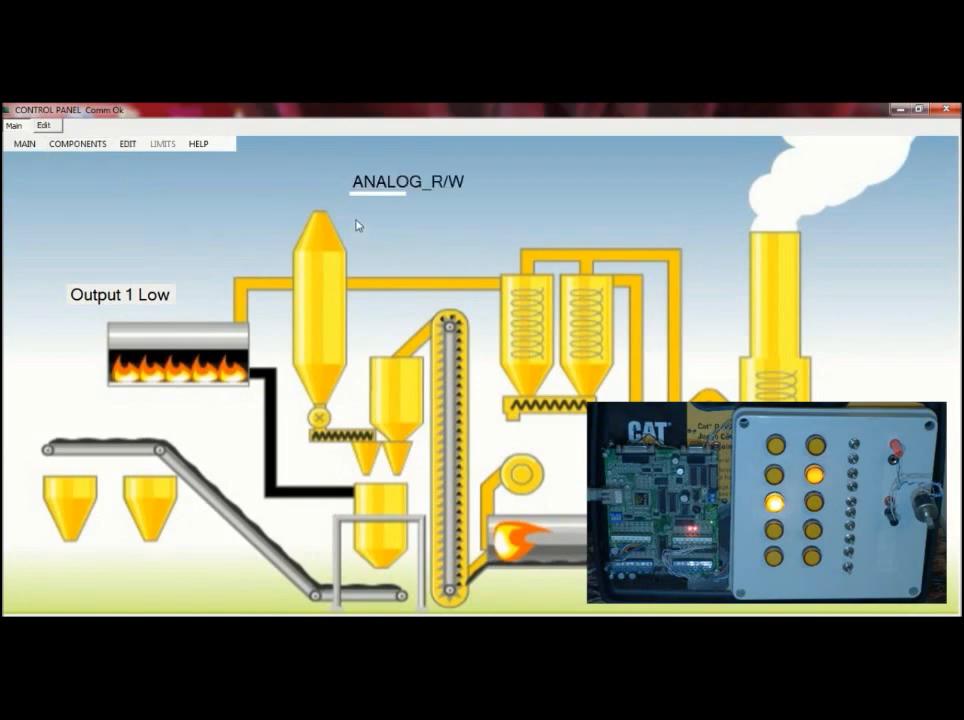
left_click(128, 143)
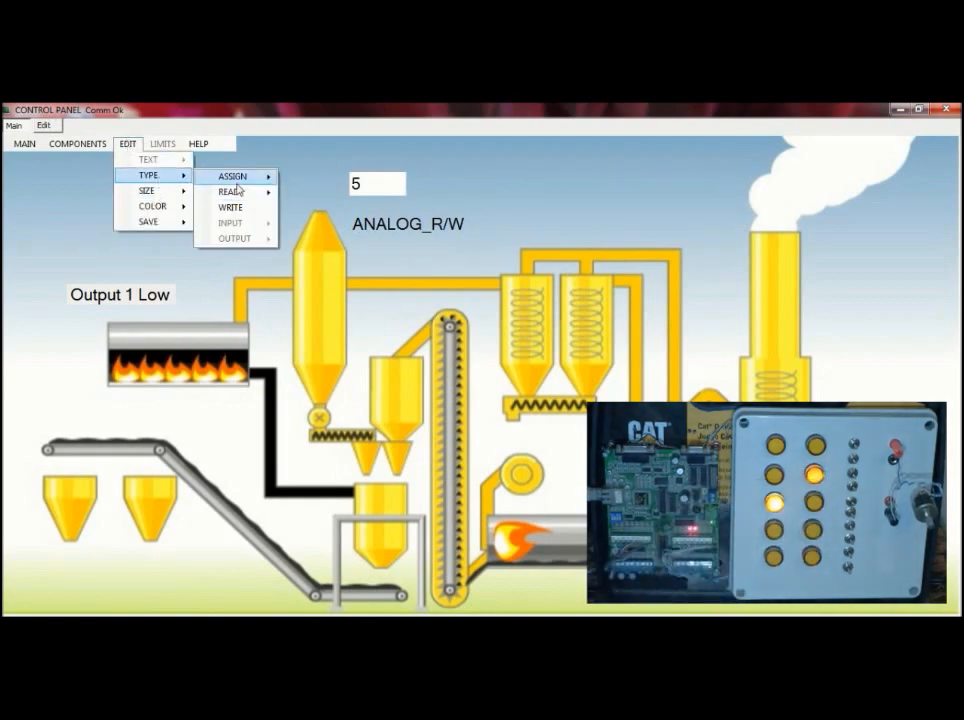
mouse_move(228, 191)
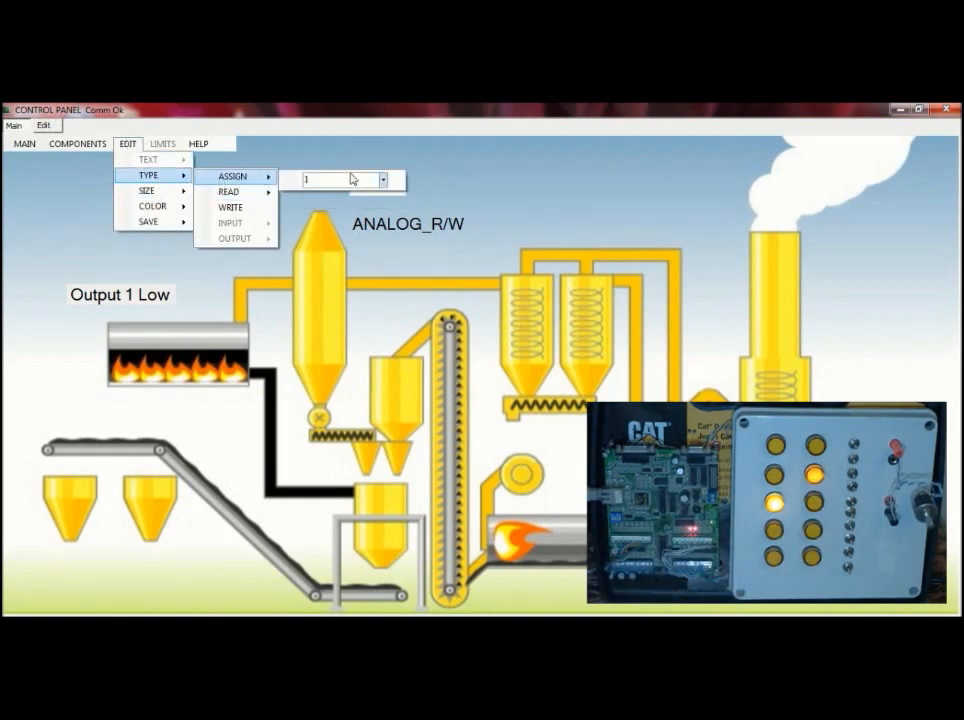
left_click(381, 182)
left_click(333, 211)
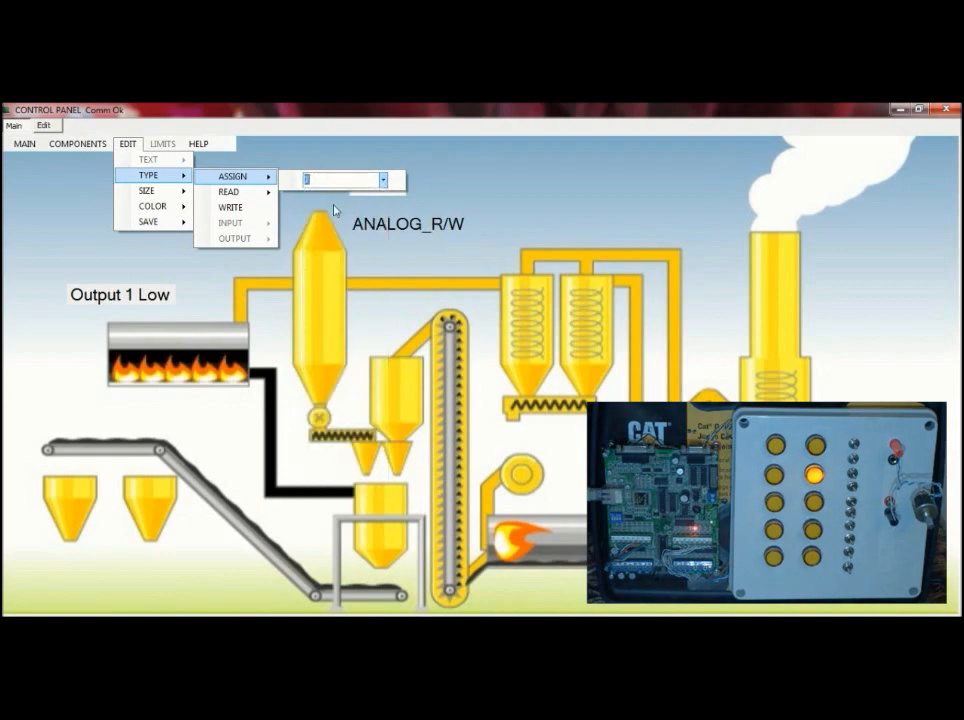
left_click(234, 212)
- Check the analog write component's maximum, minimum and step limits, and save the component, dismissing the confirmation
left_click(163, 144)
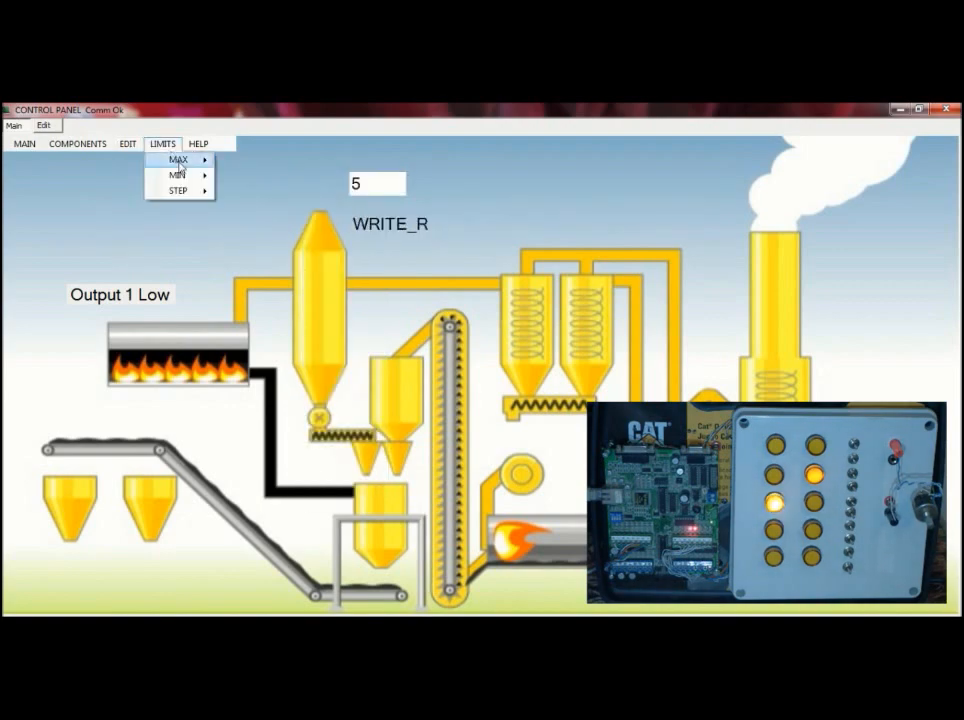
mouse_move(180, 160)
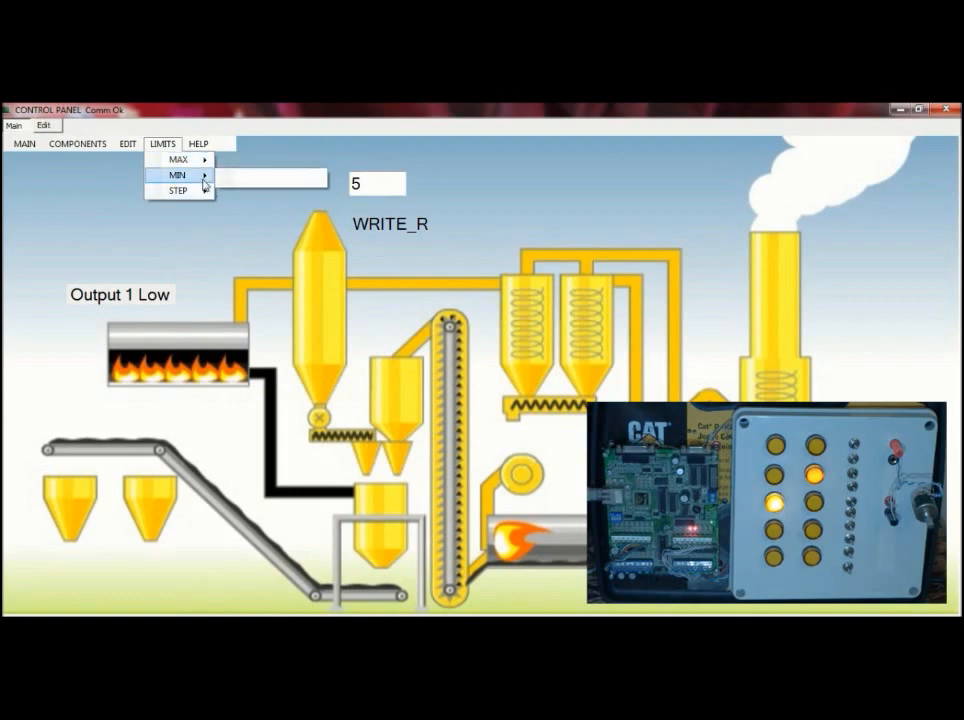
mouse_move(180, 196)
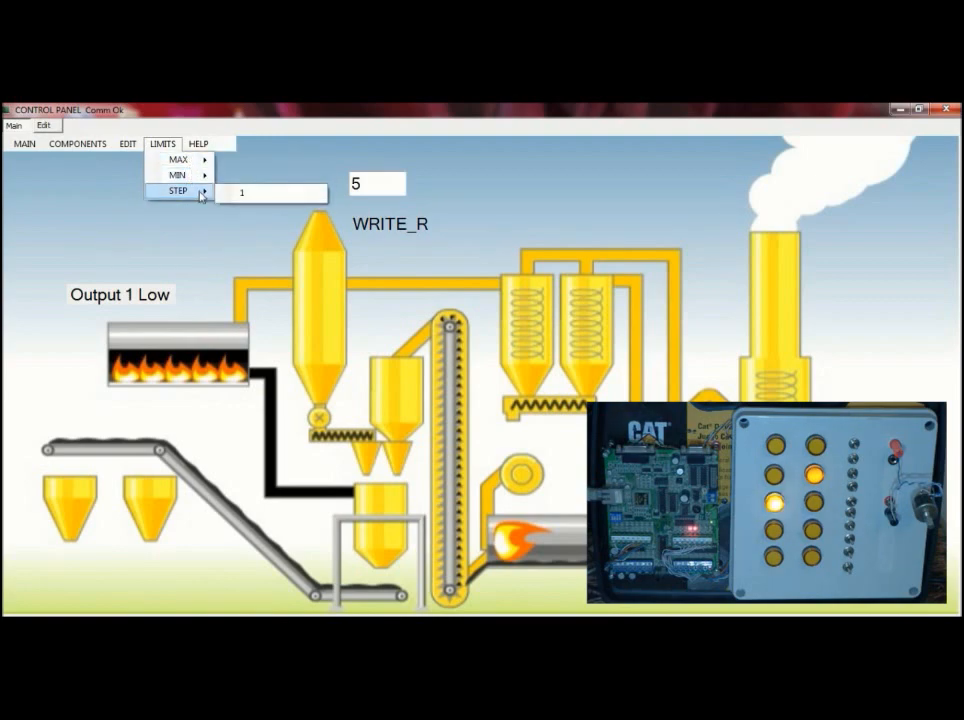
left_click(128, 144)
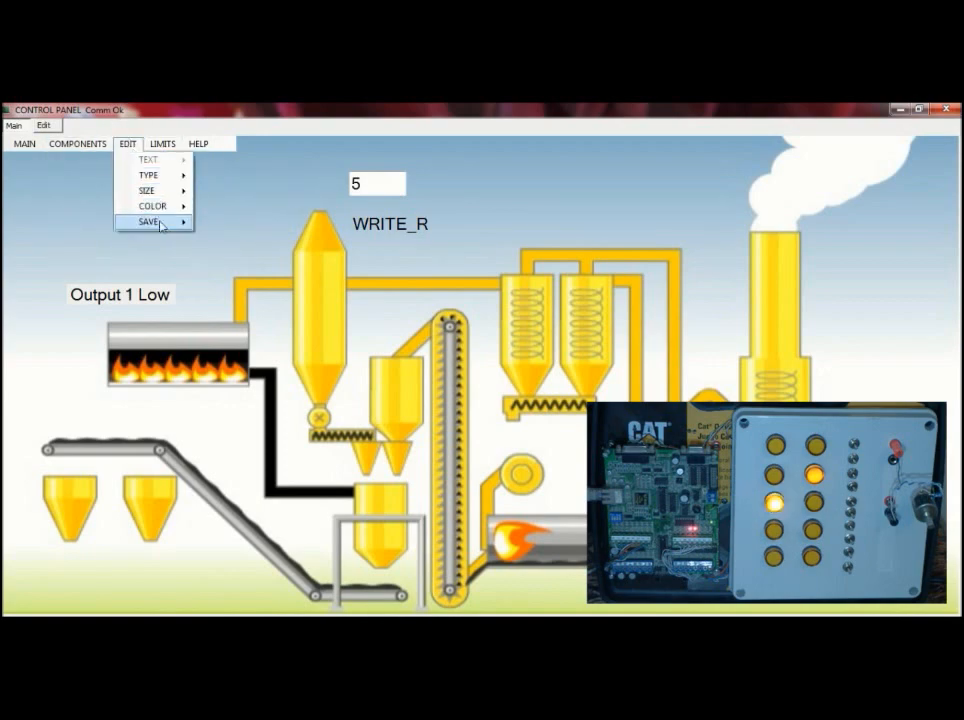
mouse_move(190, 224)
left_click(225, 223)
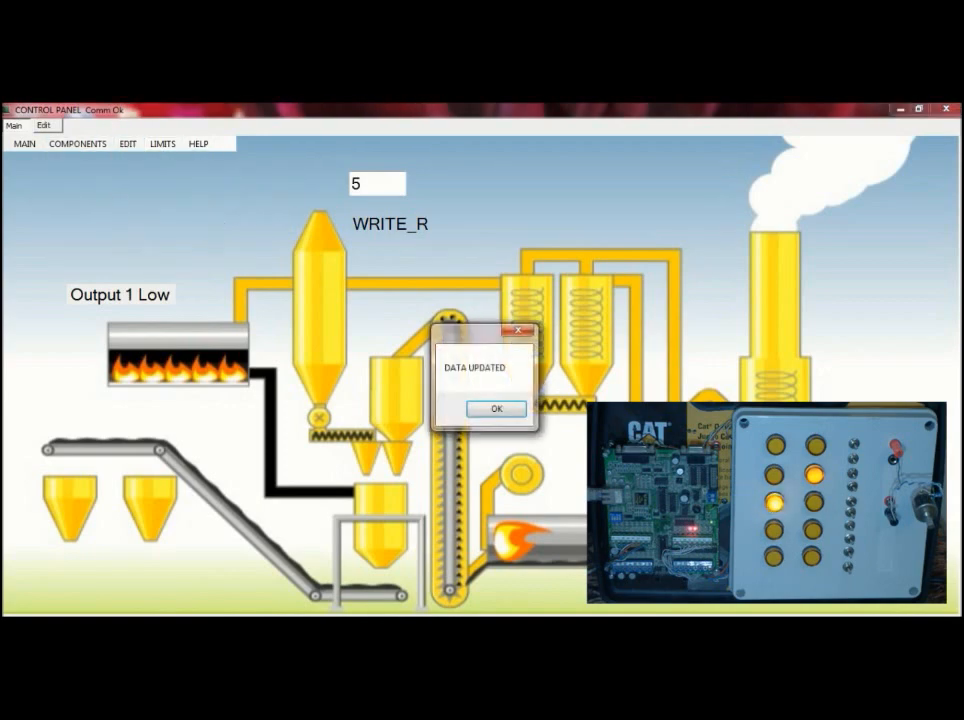
left_click(497, 410)
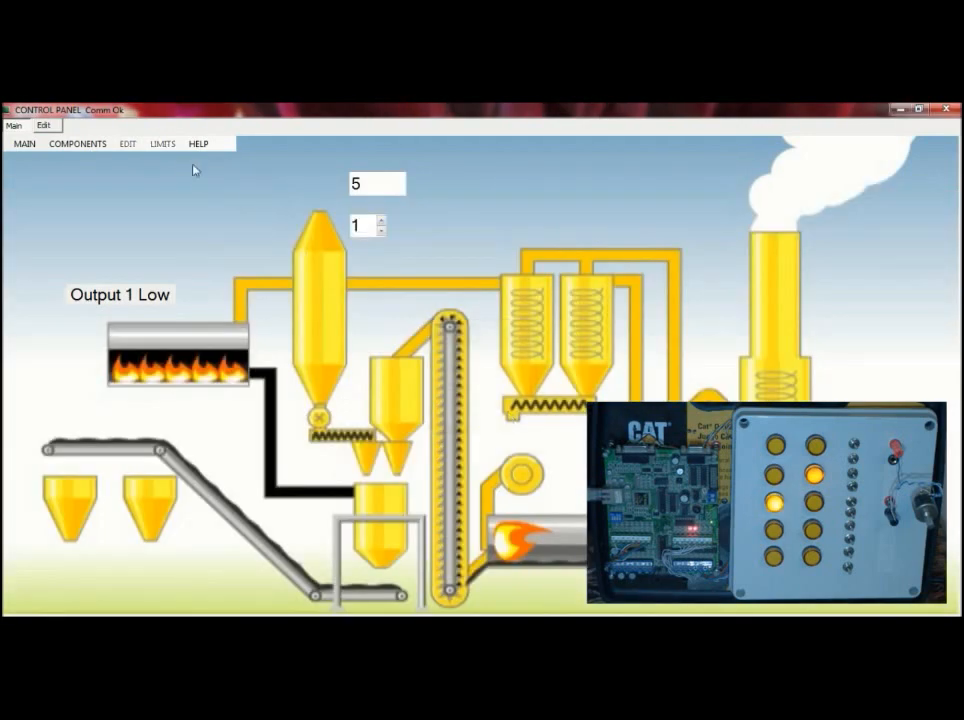
- Exit the screen editor and return to the running control panel
left_click(39, 147)
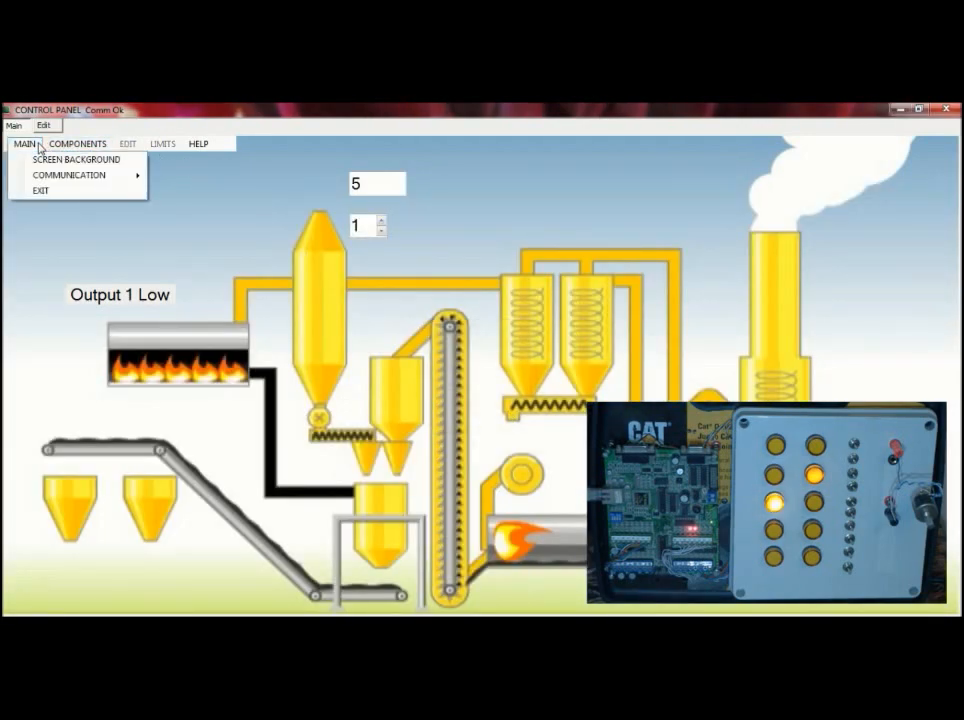
left_click(66, 190)
double_click(183, 428)
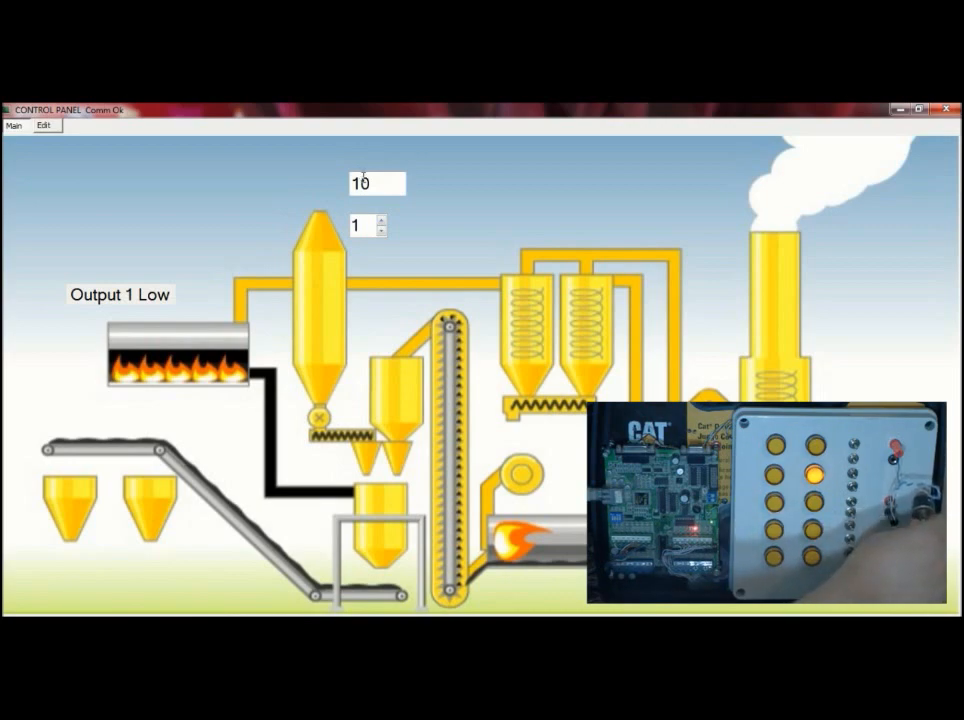
- Raise the analog write value beside the tall silo's peak to 3
left_click(381, 221)
left_click(381, 221)
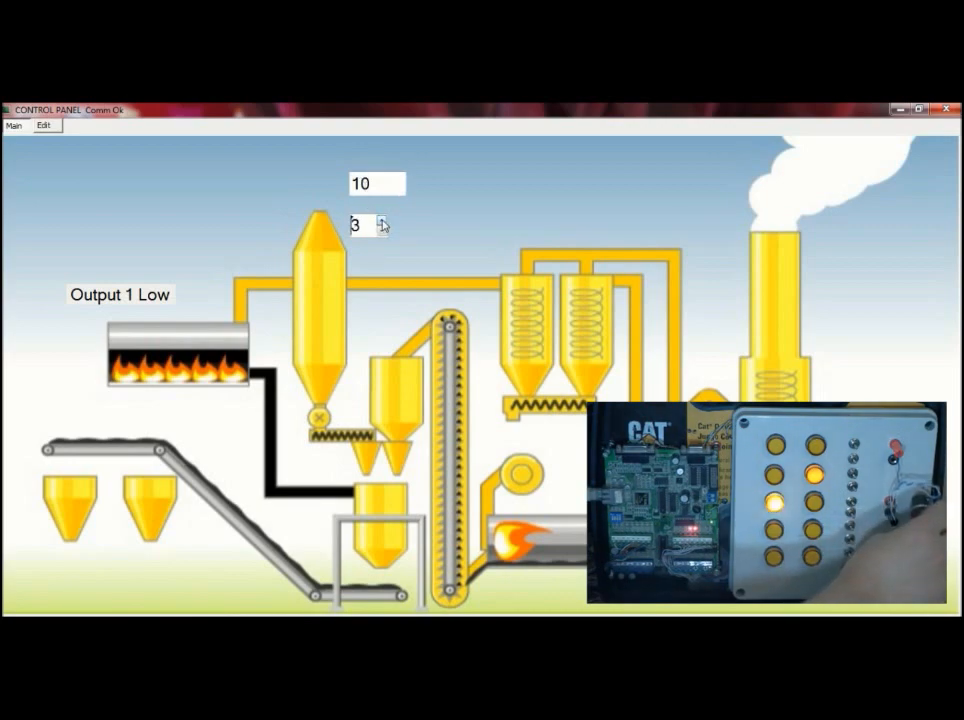